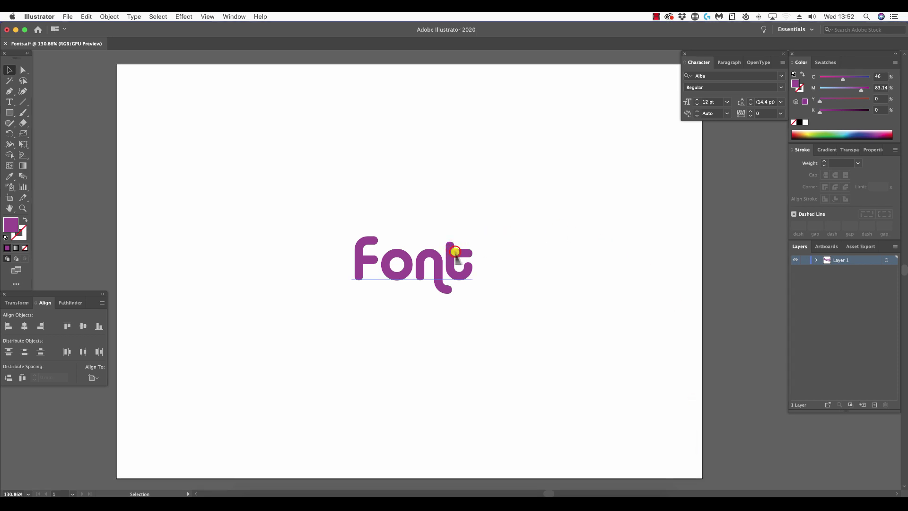
Select the purple 'Font' text and open its font family list in the Character panel
left_click(454, 252)
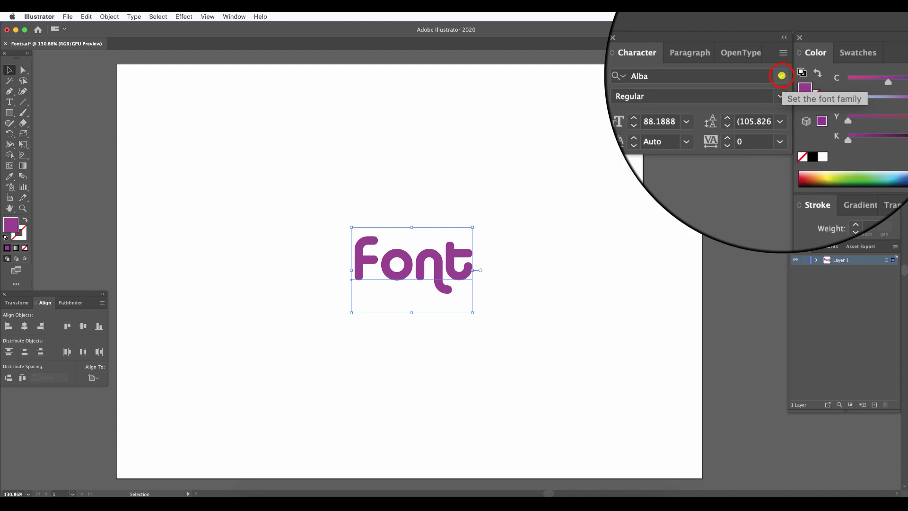
left_click(780, 76)
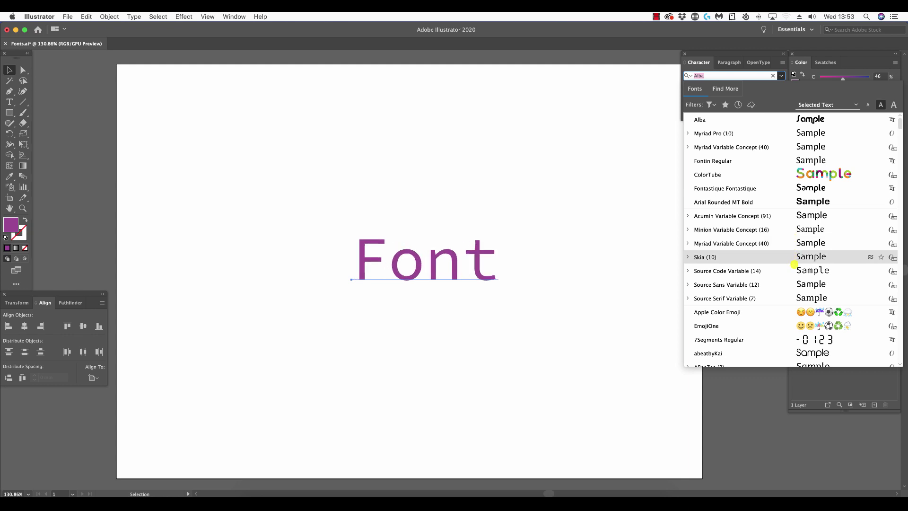
scroll(785, 314, "down", 8)
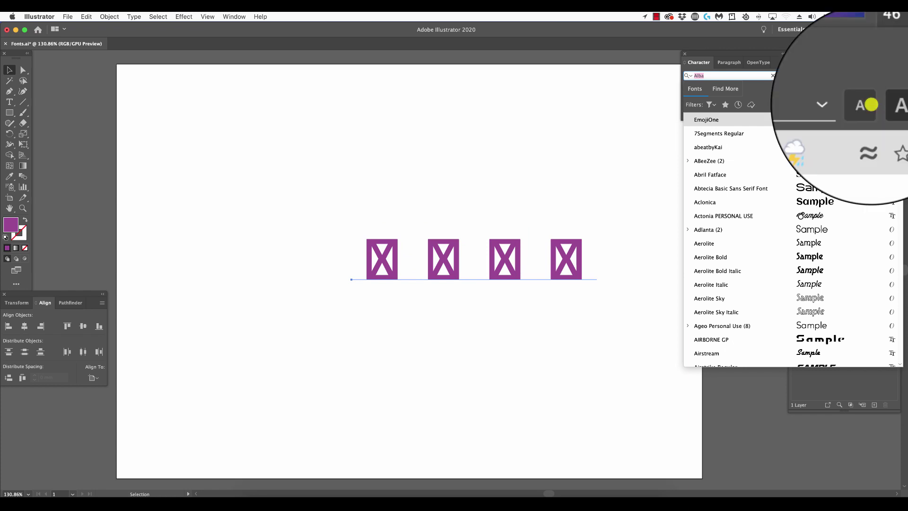
left_click(869, 104)
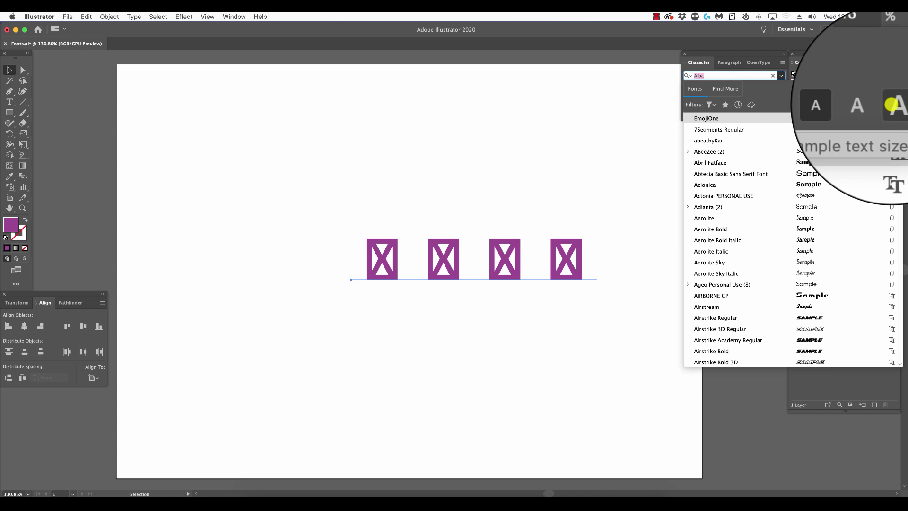
left_click(890, 104)
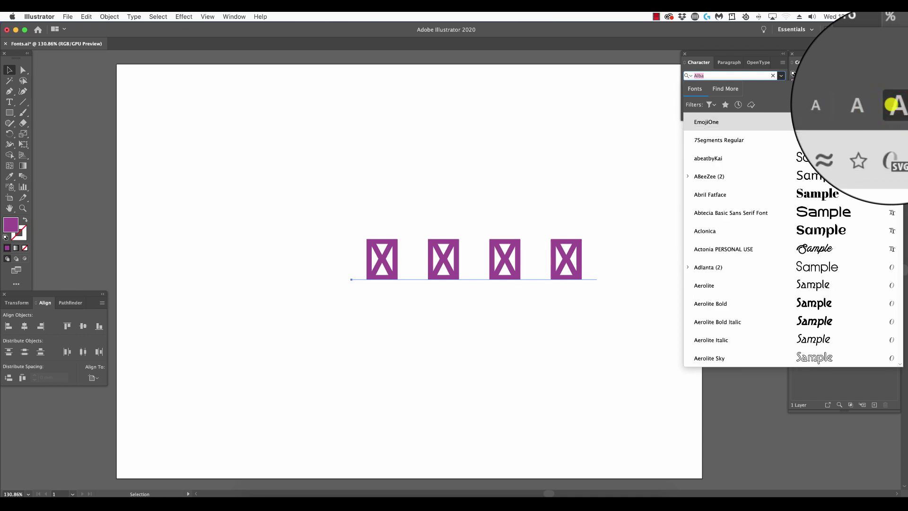
left_click(867, 104)
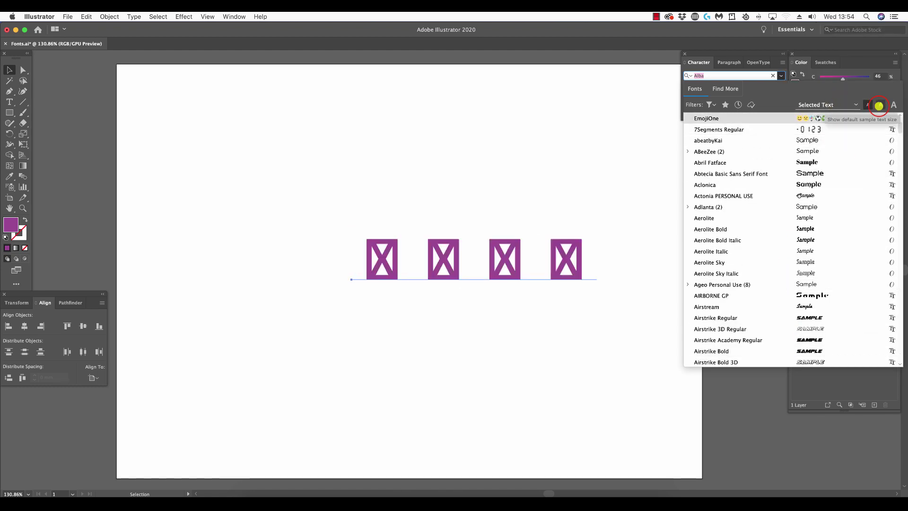
left_click(878, 104)
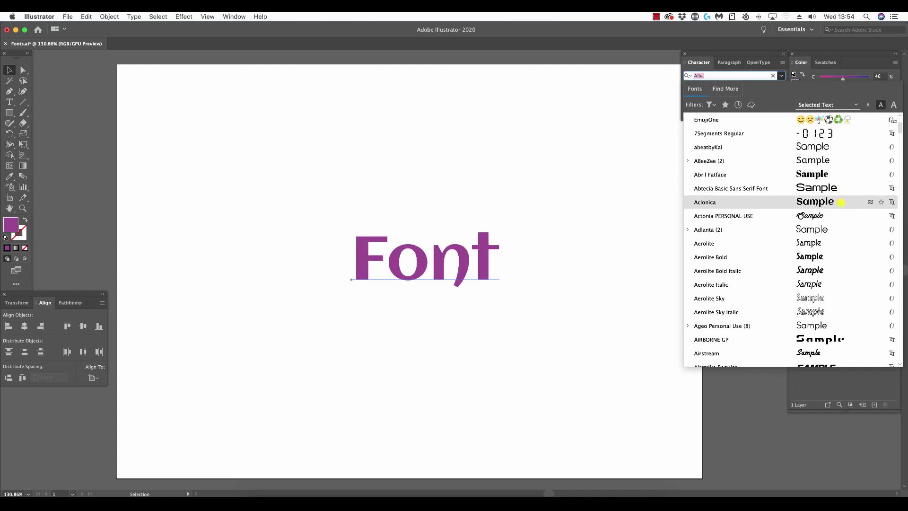
Apply Actonia PERSONAL USE to 'Font' and bring the font family list back up
left_click(840, 212)
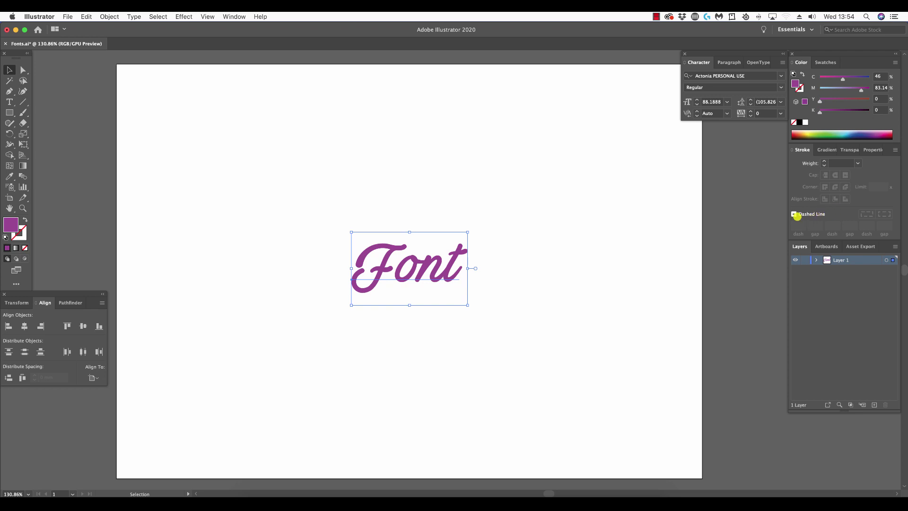
left_click(783, 76)
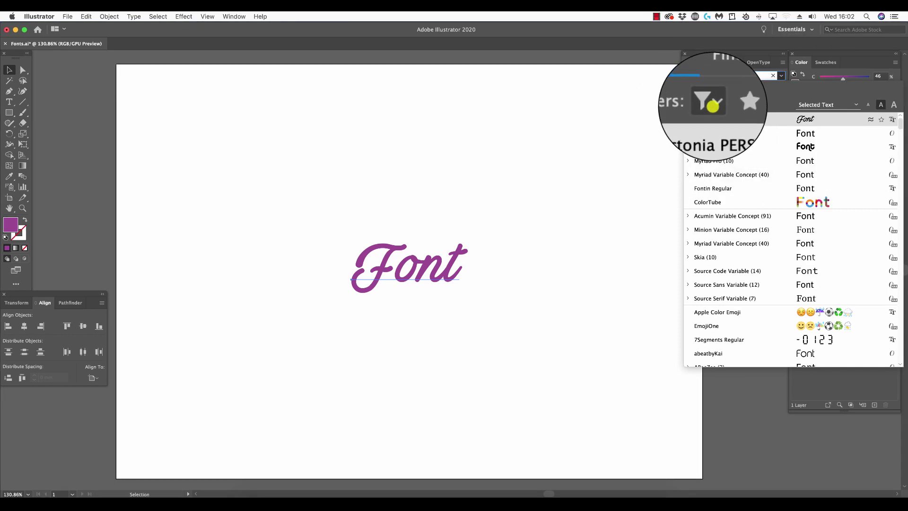
Show the classification and property filters at the top of the font list
left_click(711, 104)
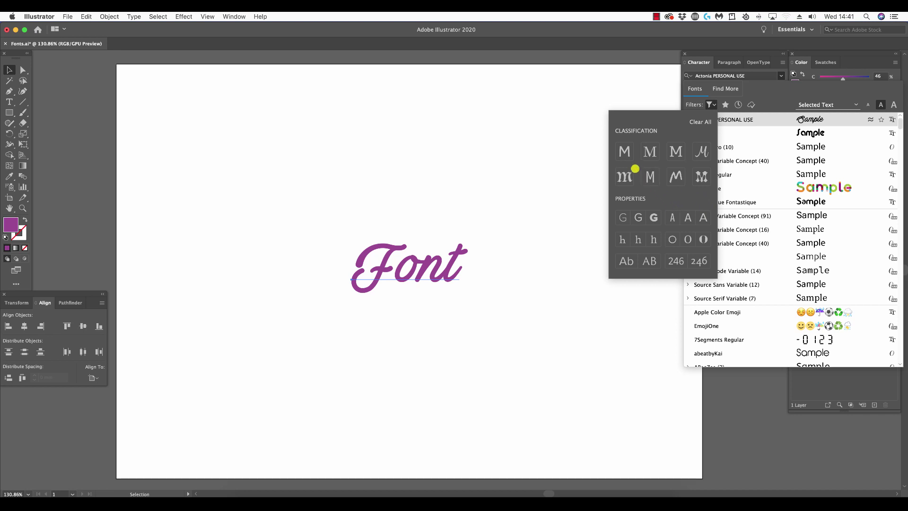
Filter the font list to Sans Serif, preview the matching fonts, then clear that filter
left_click(622, 151)
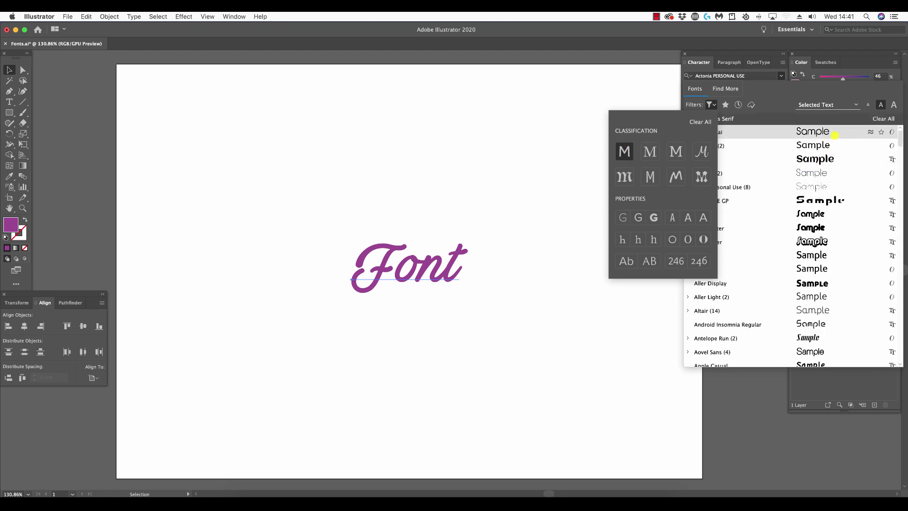
left_click(898, 140)
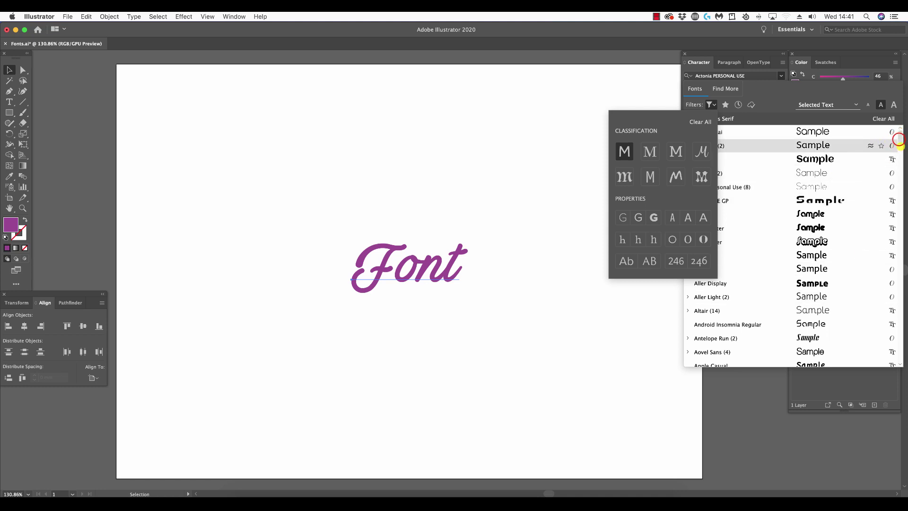
key("Down")
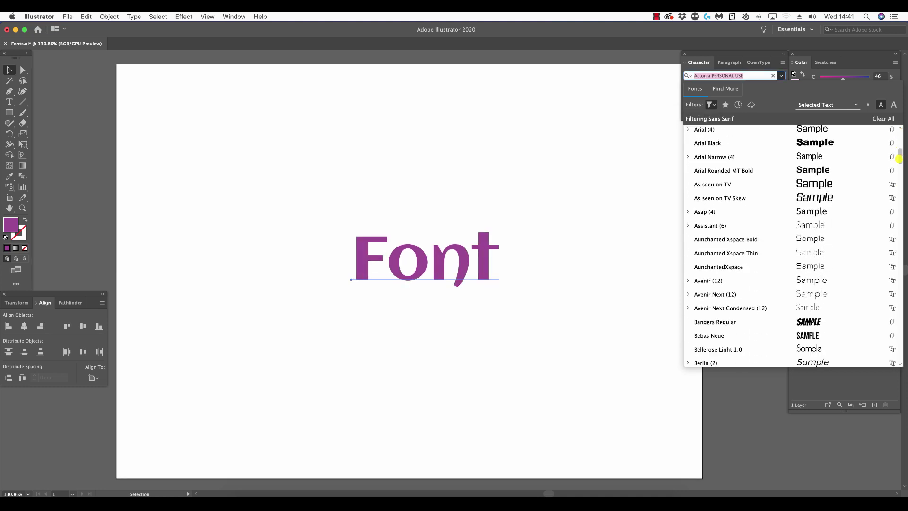
left_click_drag(898, 160, 894, 199)
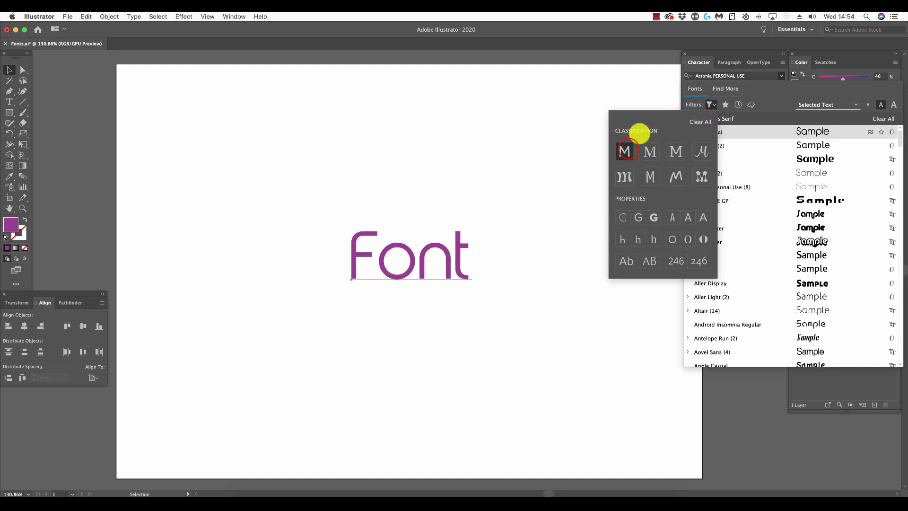
left_click(628, 149)
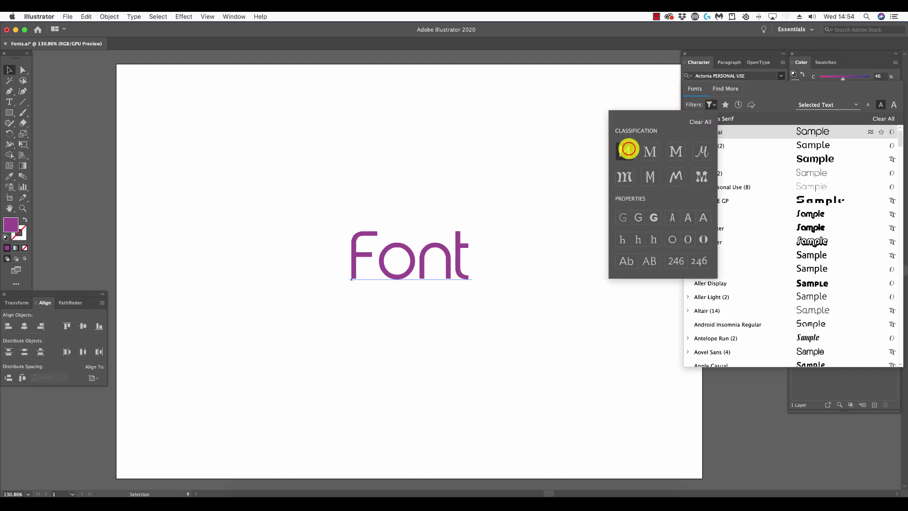
Close the filters, scroll the full font list, and star Airways PERSONAL USE ONLY as a favourite
left_click(769, 98)
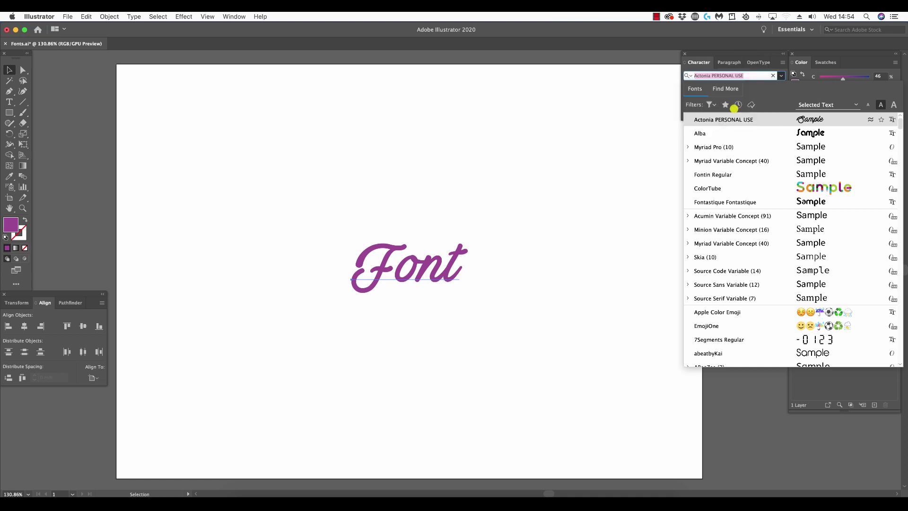
left_click(800, 188)
scroll(801, 188, "down", 10)
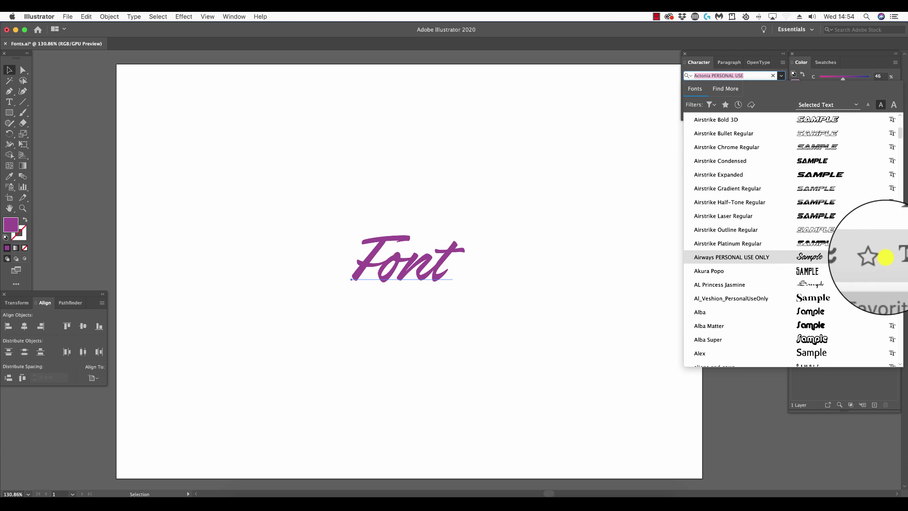
left_click(881, 258)
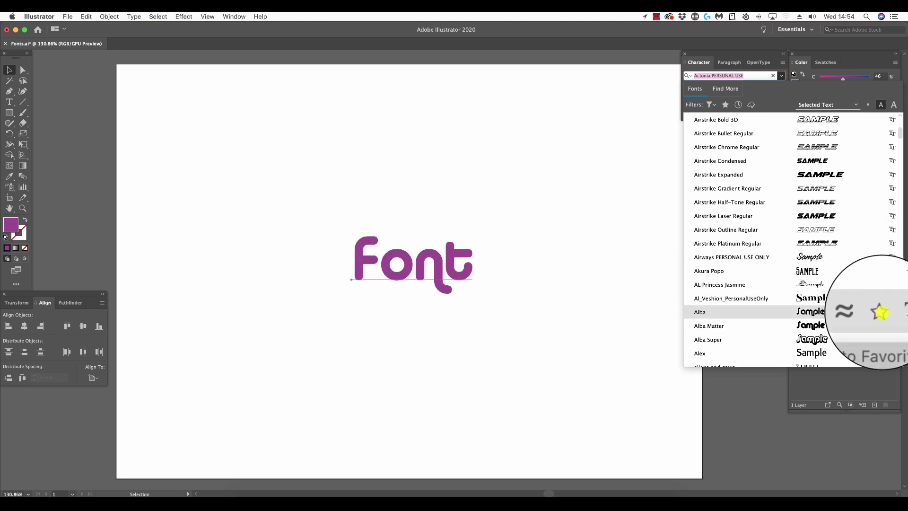
Star Alba as a favourite, view favourites only, then turn the favourites filter off
left_click(880, 312)
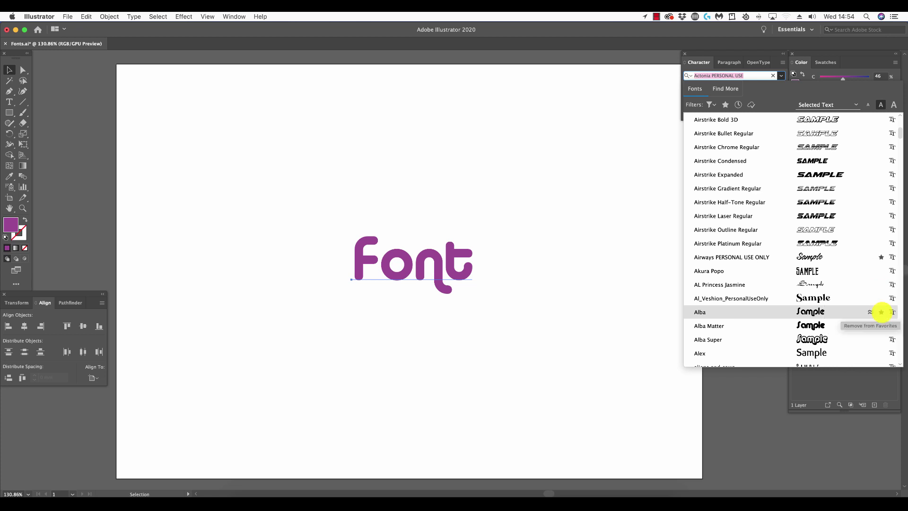
left_click(725, 105)
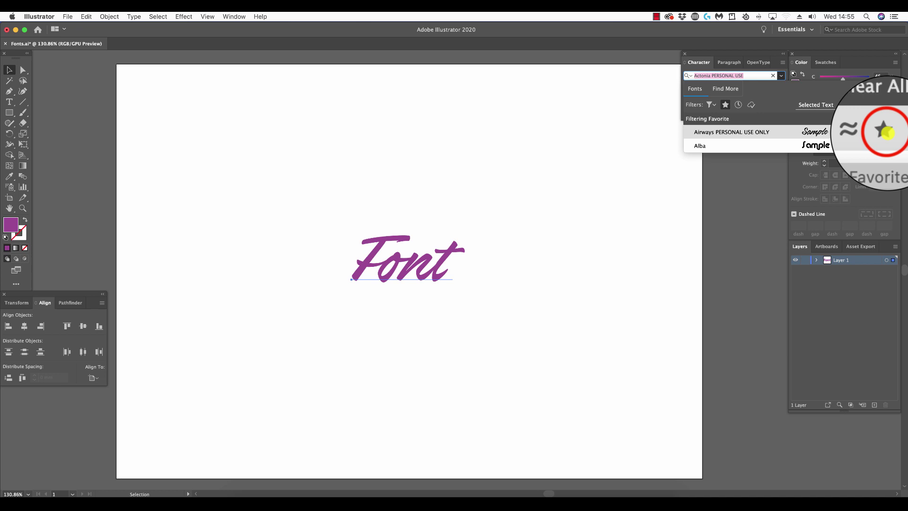
left_click(884, 131)
left_click(725, 104)
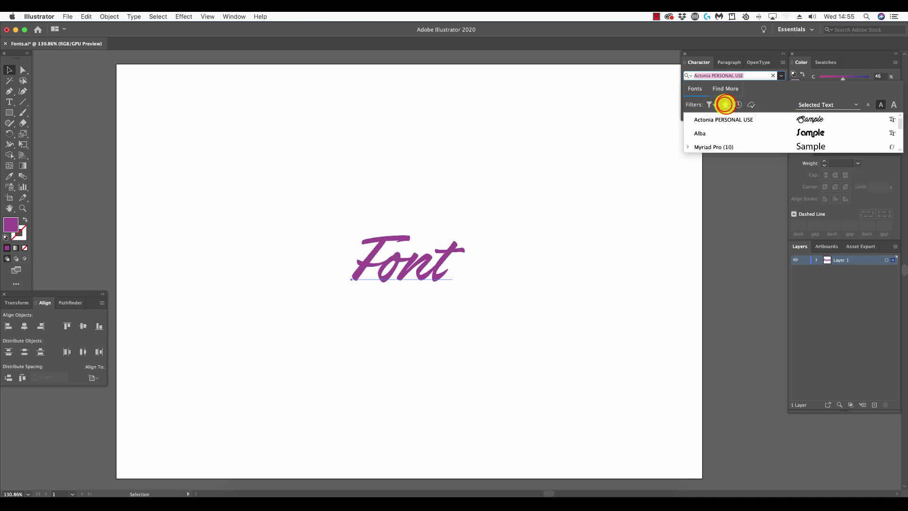
left_click(724, 104)
left_click(724, 104)
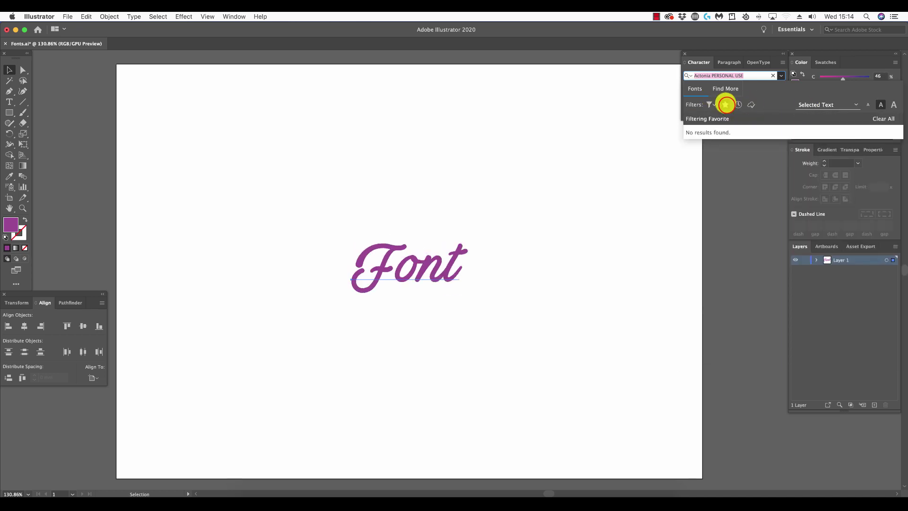
left_click(725, 104)
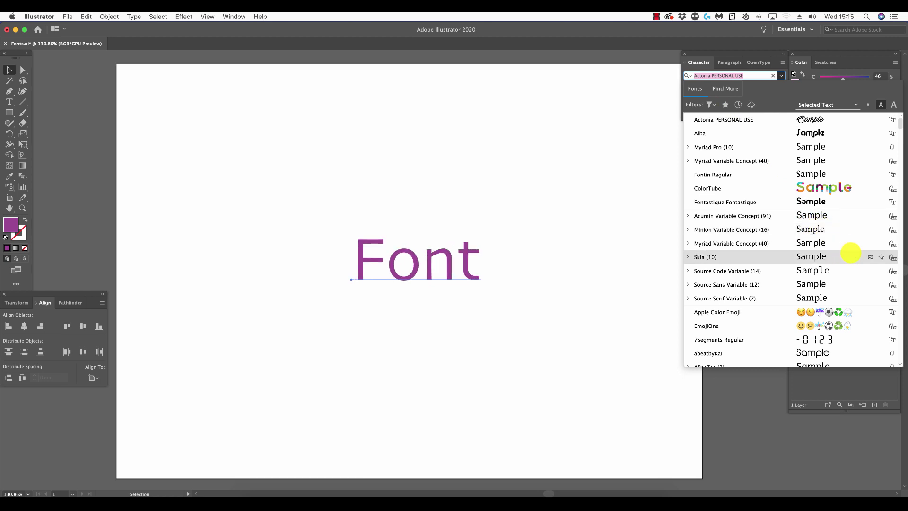
scroll(850, 253, "down", 5)
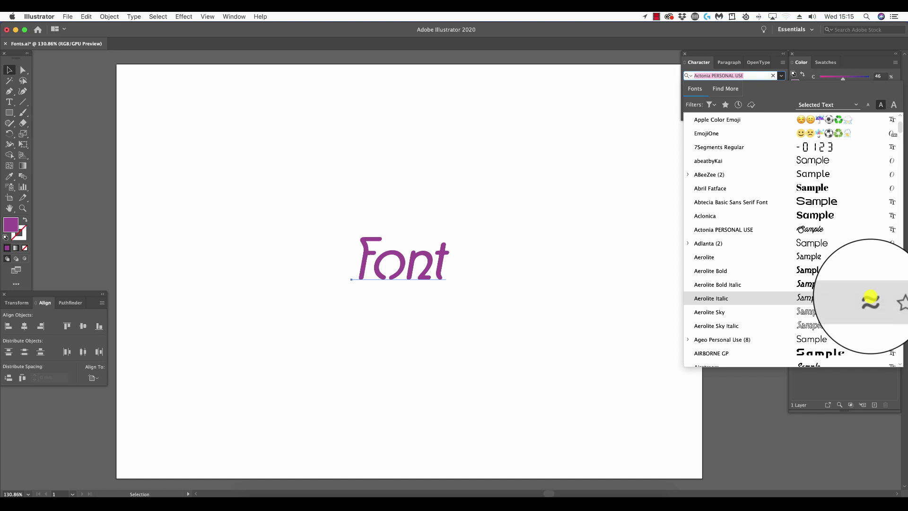
left_click(870, 298)
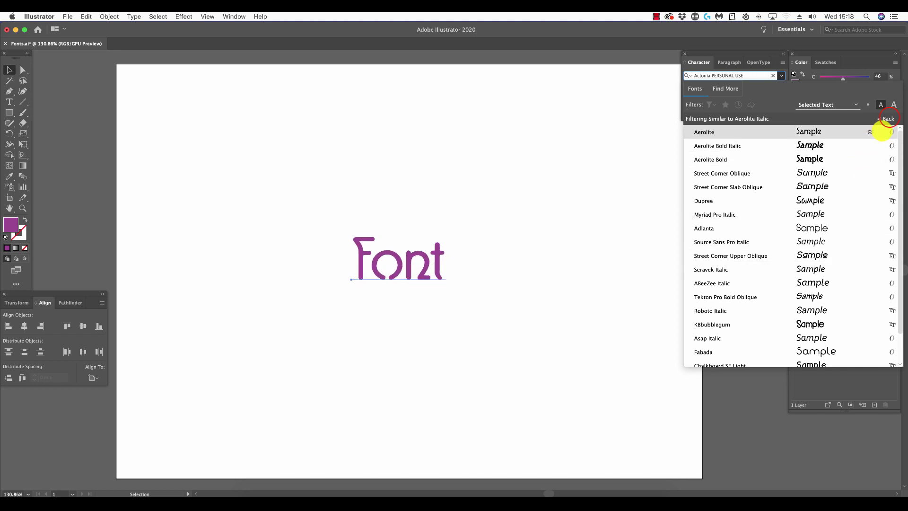
left_click(885, 118)
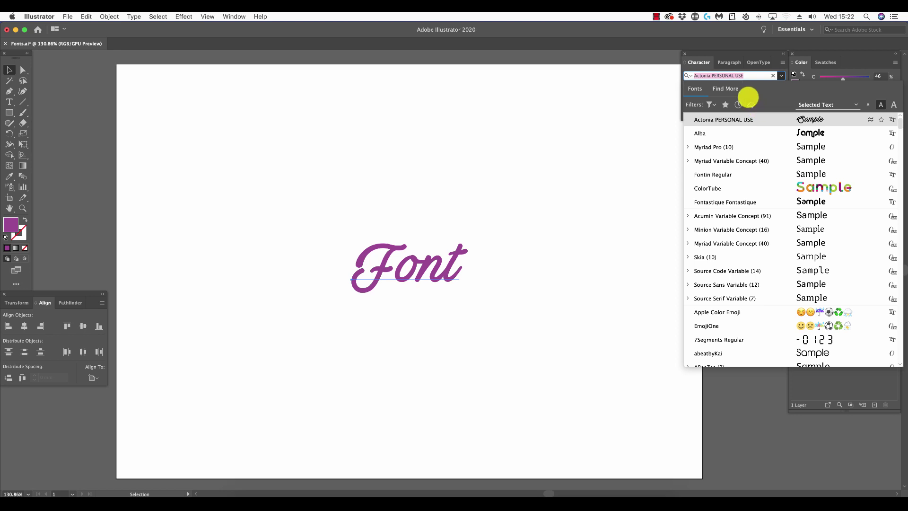
Activate Azo Sans Uber Regular from Adobe Fonts through the Find More tab
left_click(735, 89)
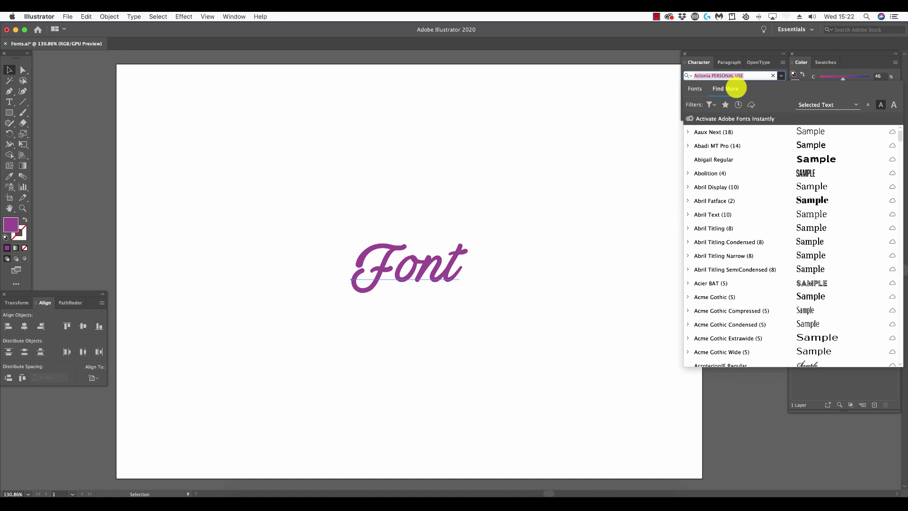
left_click_drag(898, 133, 896, 156)
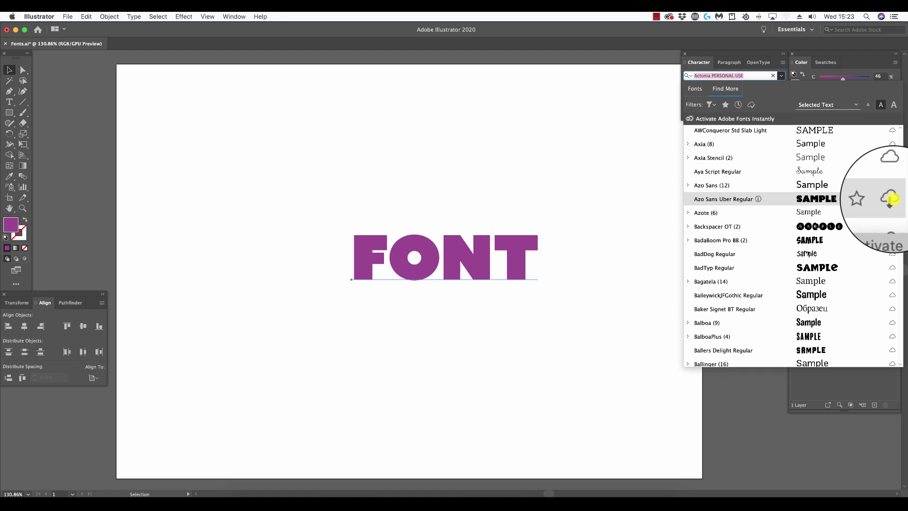
left_click(892, 198)
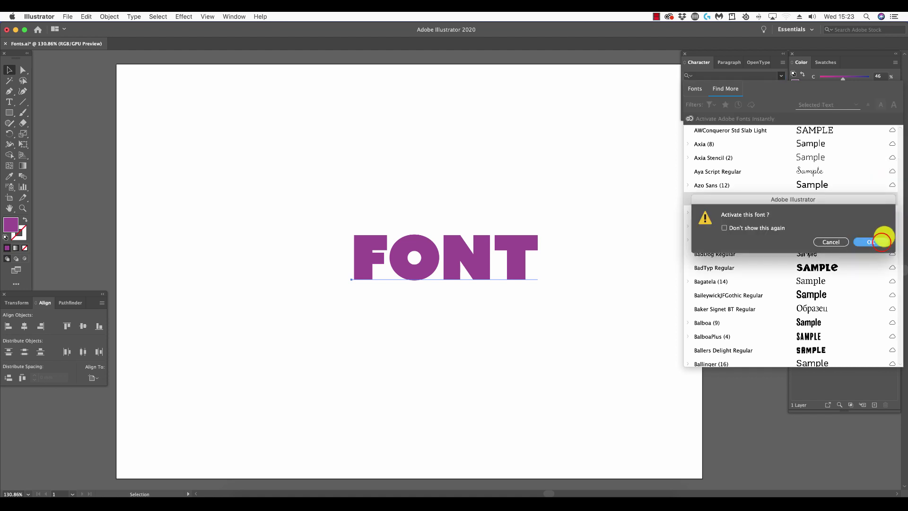
left_click(876, 242)
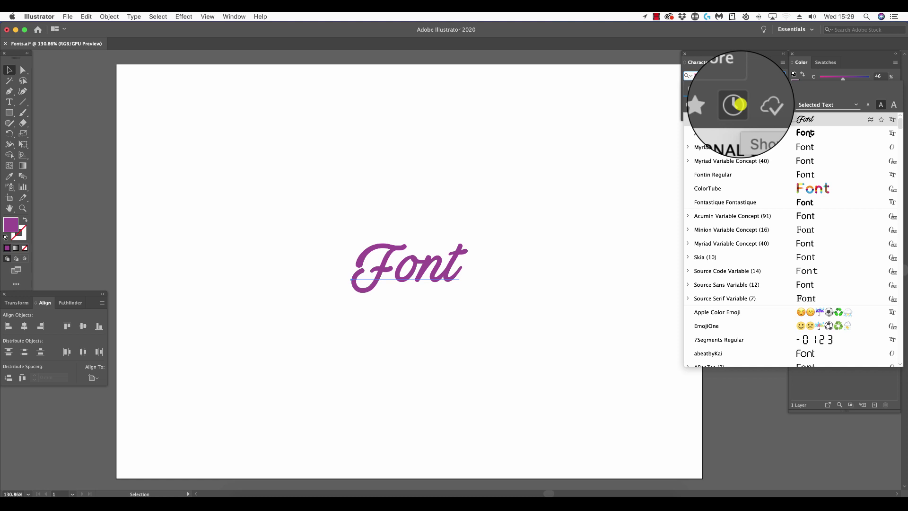
Filter the font list to show only recently added fonts
left_click(738, 105)
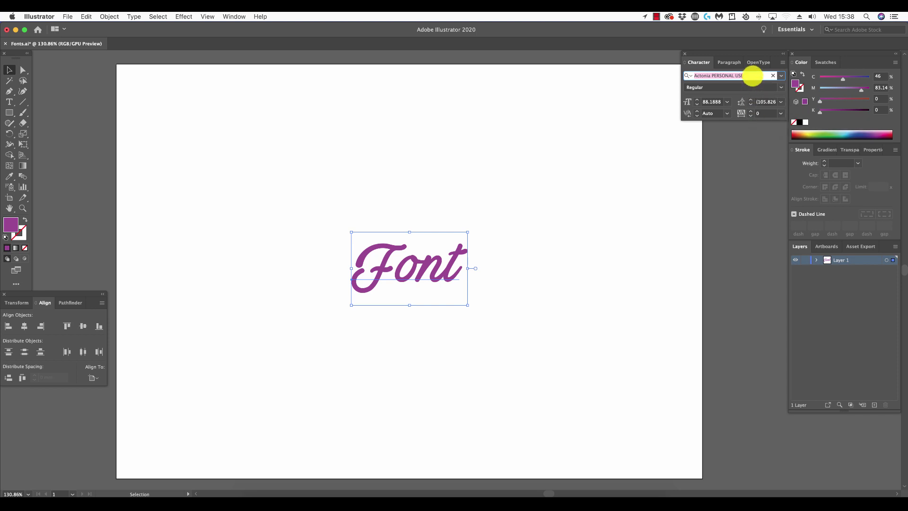
Replace the font name with 'Aller', apply Aller Regular to 'Font', then deselect
left_click(751, 74)
key("BackSpace")
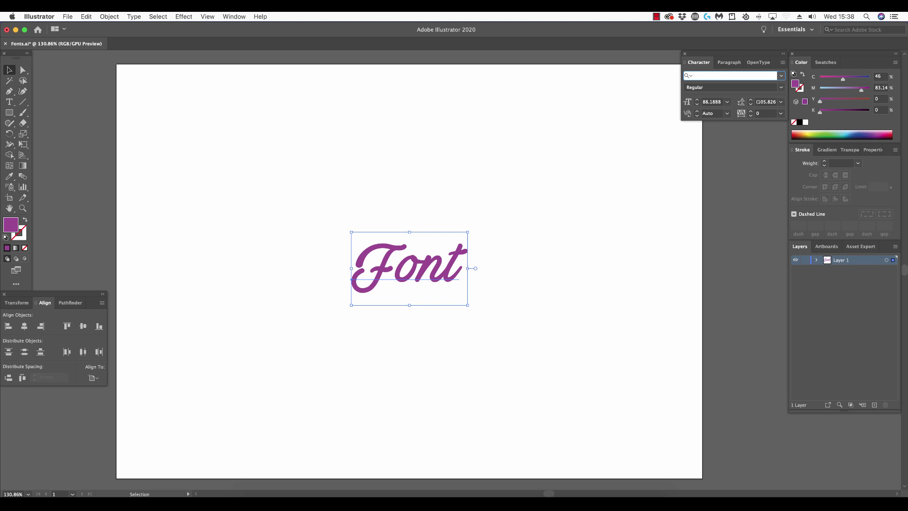
type("Aller")
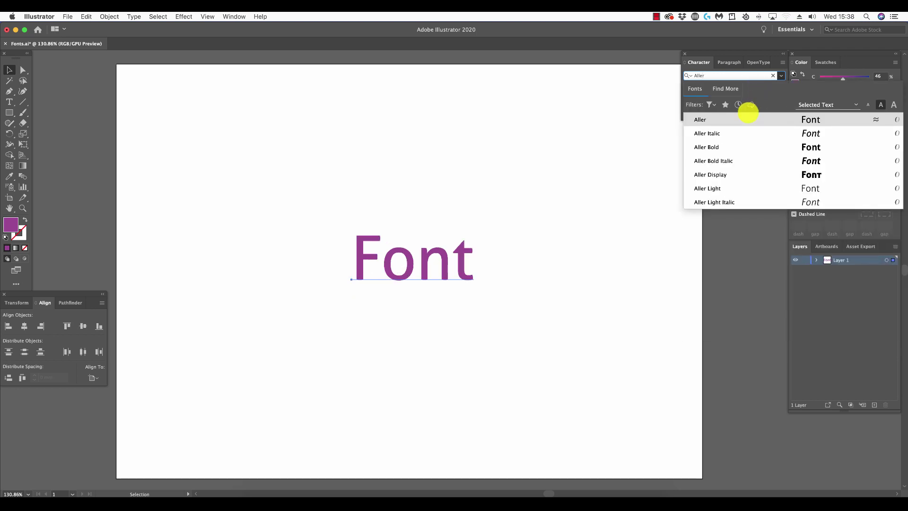
left_click(746, 119)
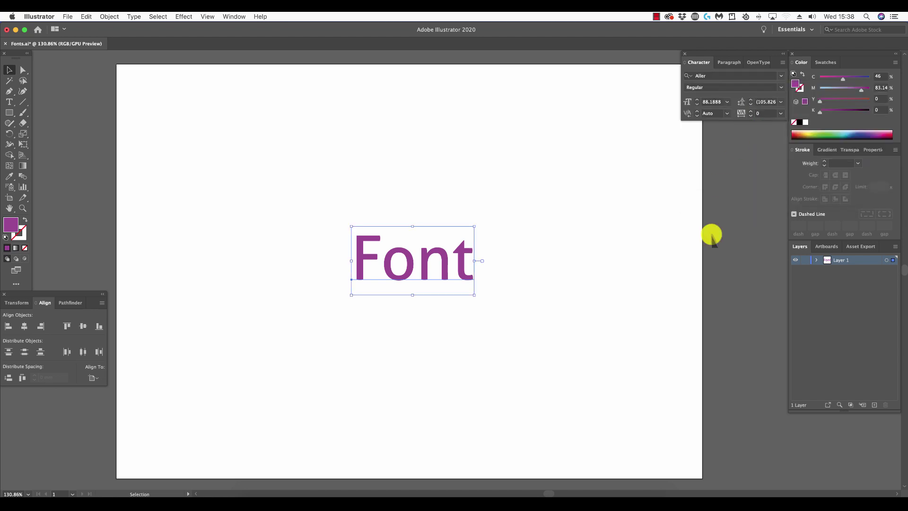
left_click(618, 369)
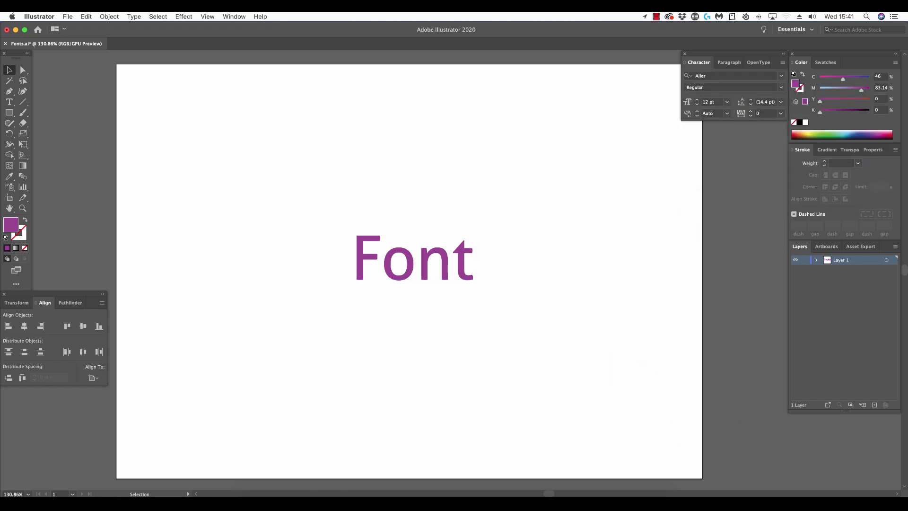